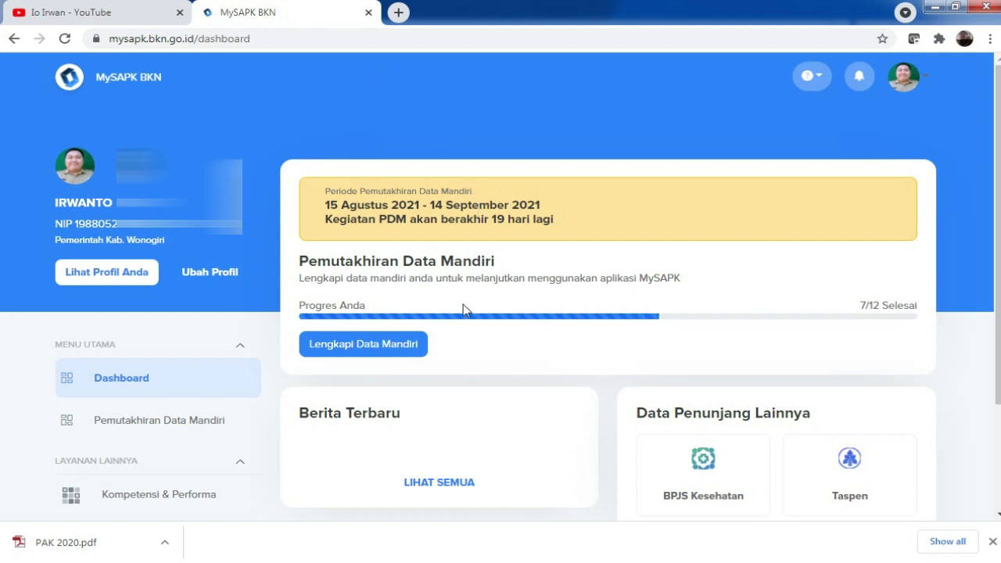
# Step: Go to Lengkapi Data Mandiri and open the Riwayat Pendidikan list of five records
pyautogui.click(382, 353)
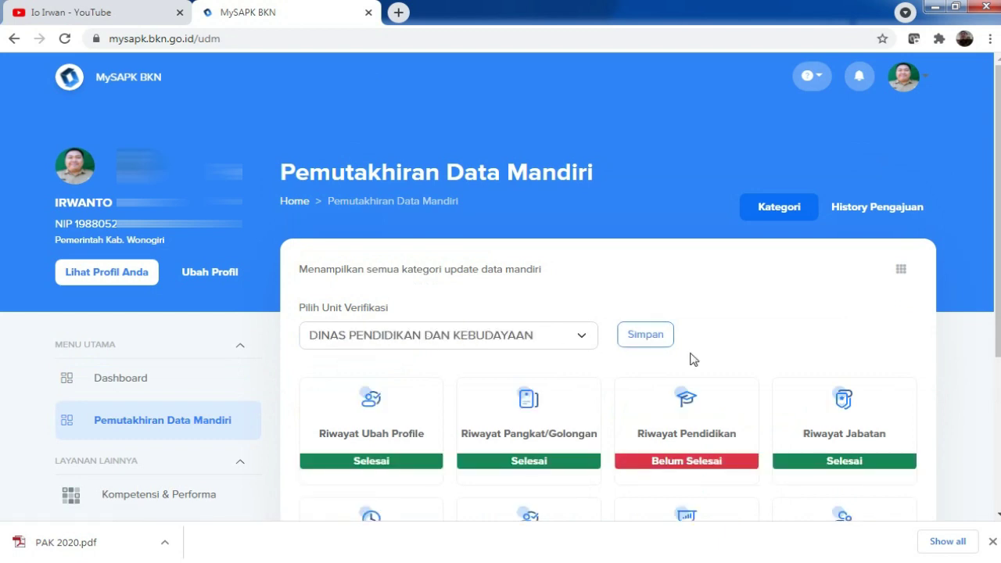
pyautogui.click(692, 439)
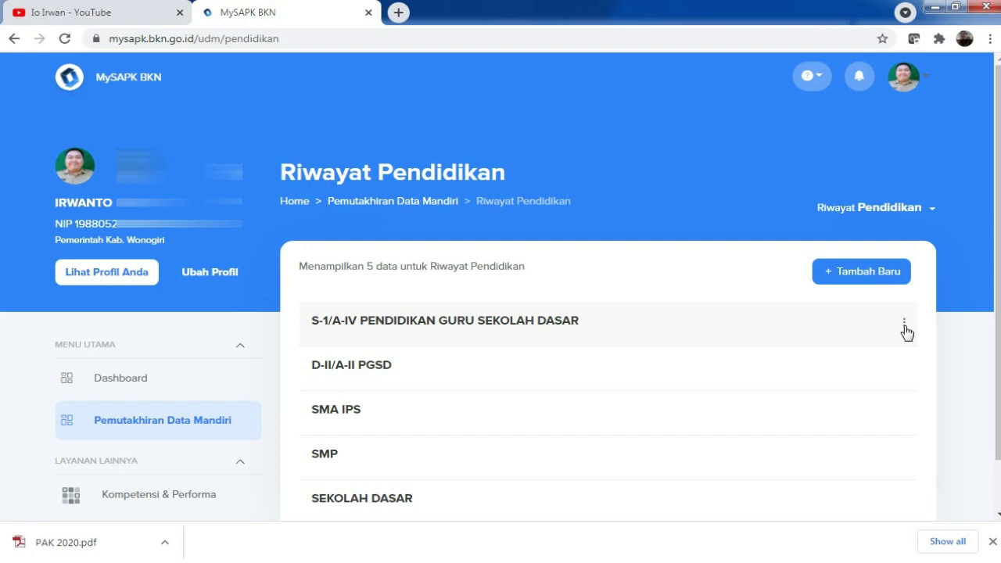
# Step: Edit the S-1/A-IV Pendidikan Guru Sekolah Dasar record, setting Nama Sekolah to UNIVERSITAS TERBUKA
pyautogui.click(904, 326)
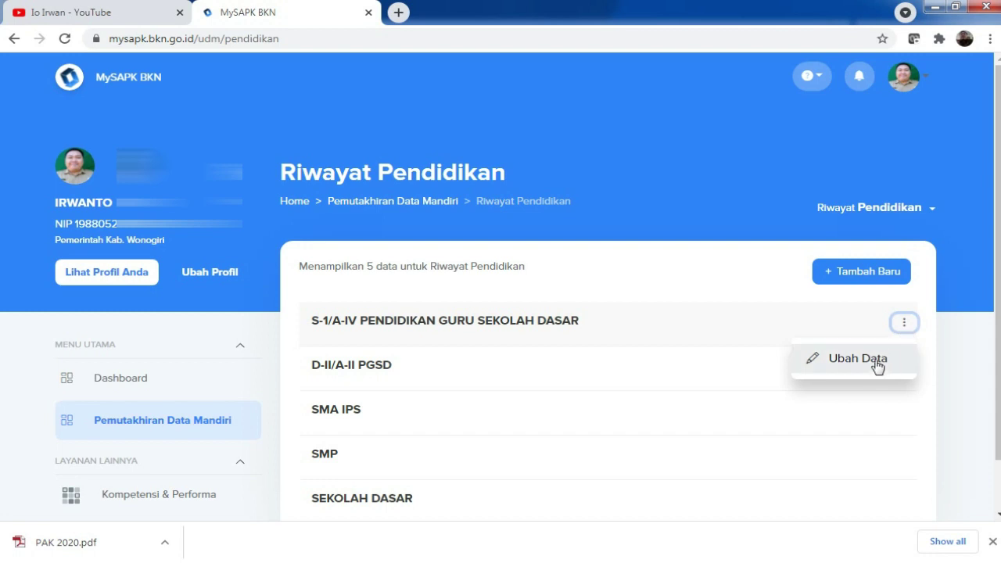
pyautogui.click(858, 359)
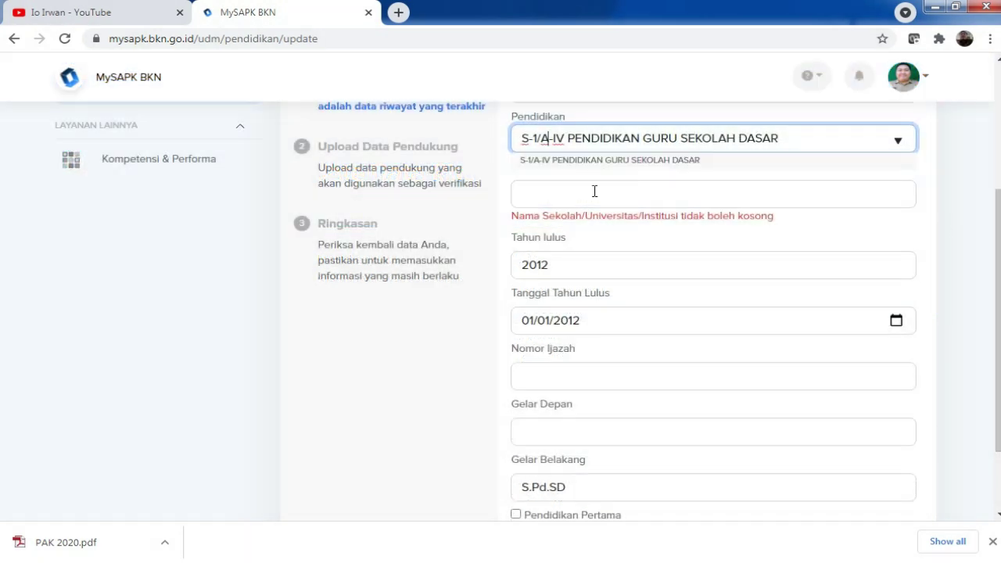
pyautogui.click(591, 192)
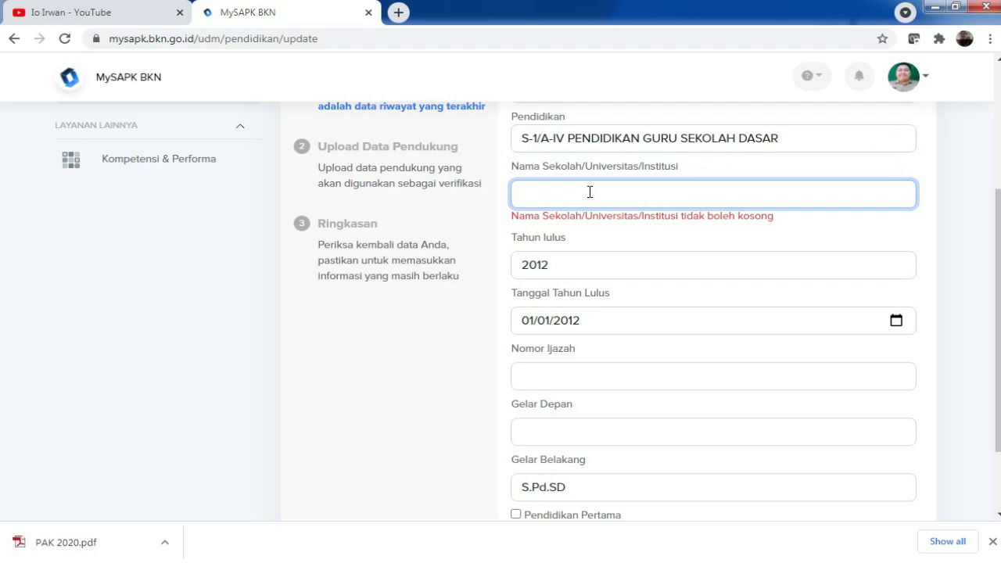
pyautogui.write('UNIVER')
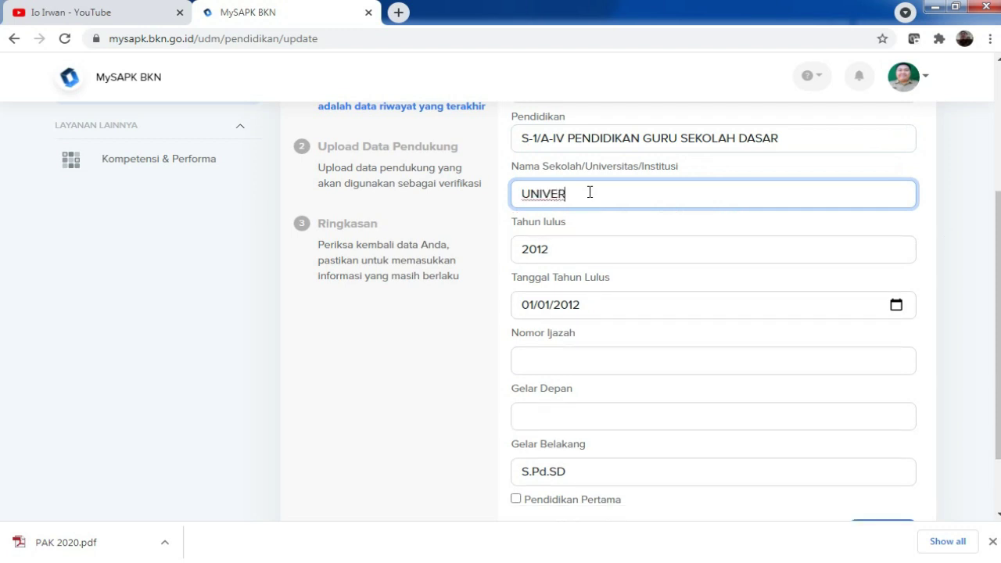
pyautogui.write('SITAS TERBUKA')
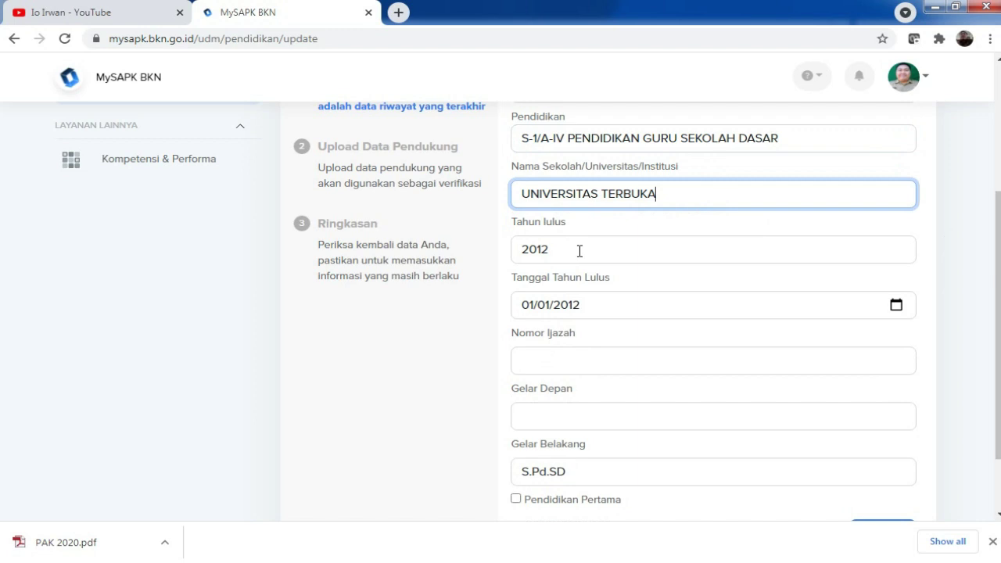
pyautogui.click(568, 365)
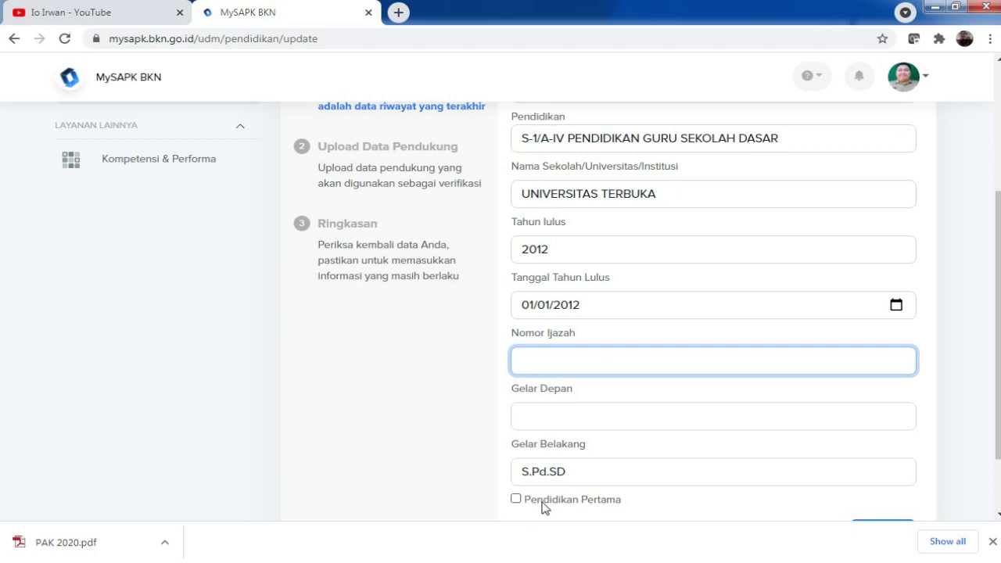
# Step: Enter the S-1 diploma number in Nomor Ijazah, correcting the mistyped start
pyautogui.press('BackSpace')
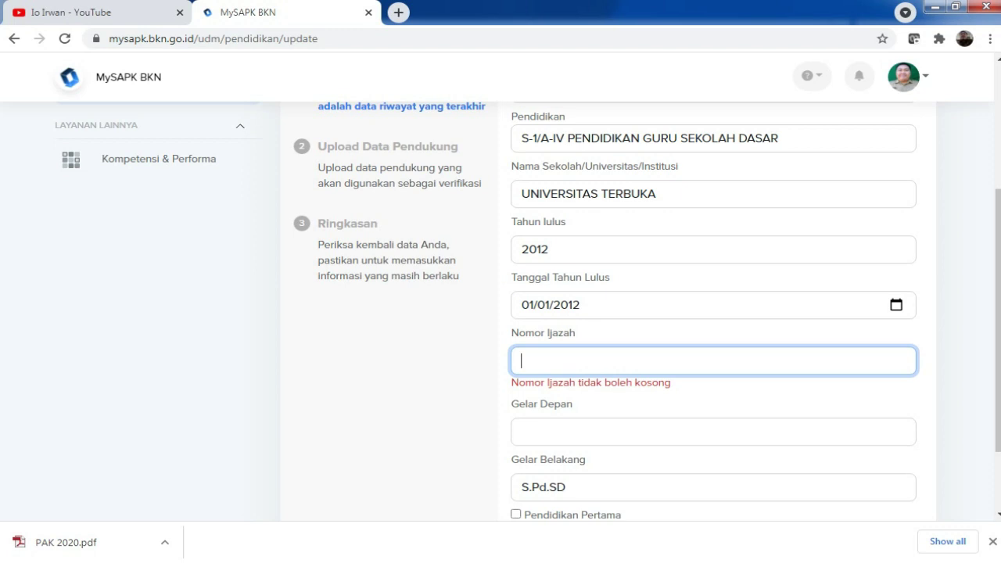
pyautogui.write('ce')
pyautogui.press('BackSpace')
pyautogui.press('BackSpace')
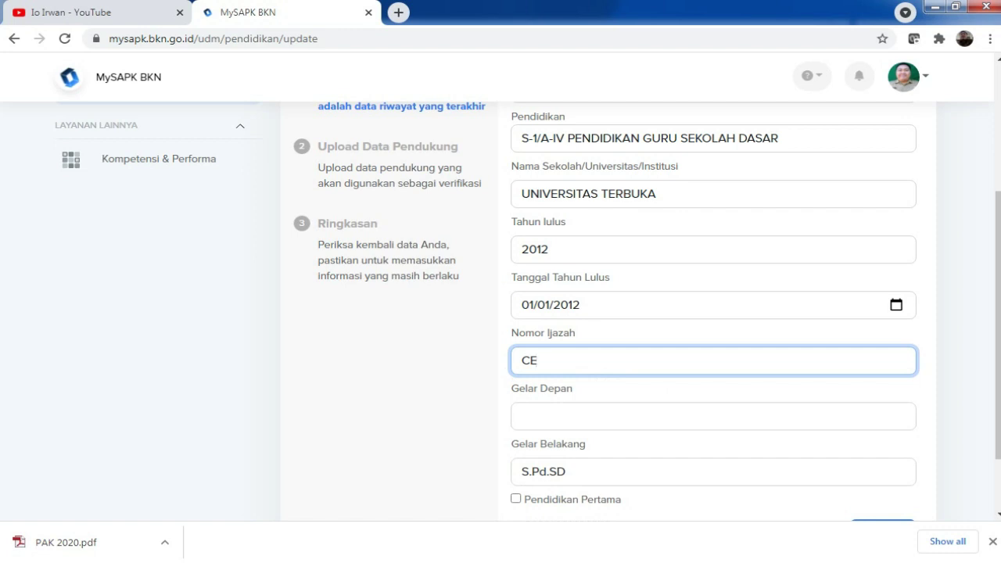
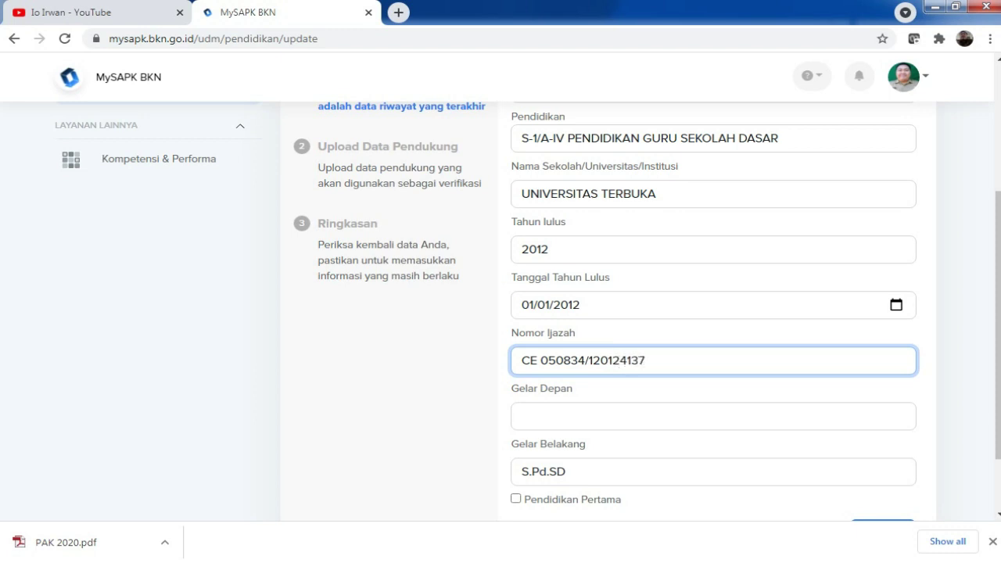
pyautogui.moveTo(999, 394); pyautogui.dragTo(999, 427)
# Step: Continue the S-1 record update to the Upload Data Pendukung step
pyautogui.click(877, 480)
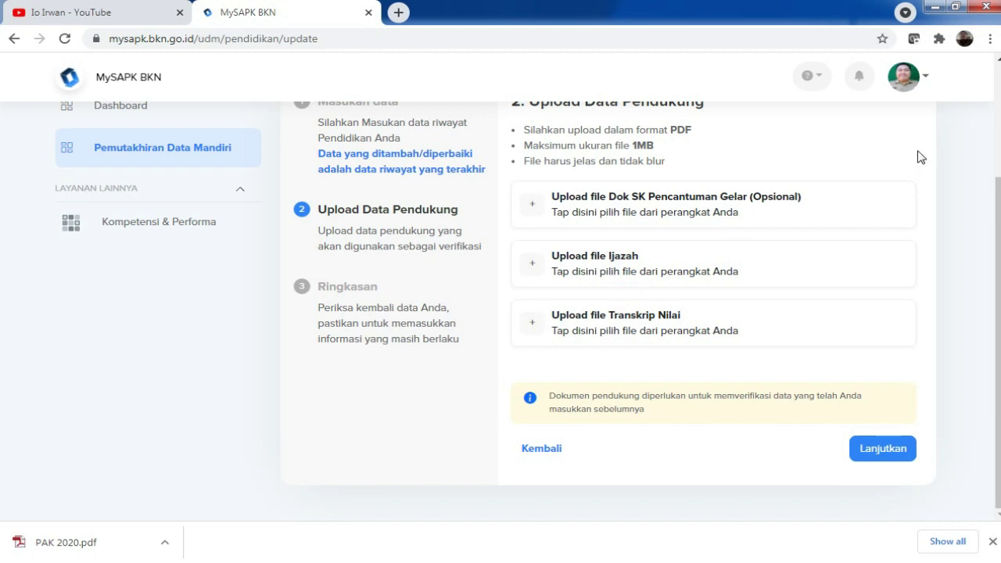
pyautogui.scroll(2, 516, 305)
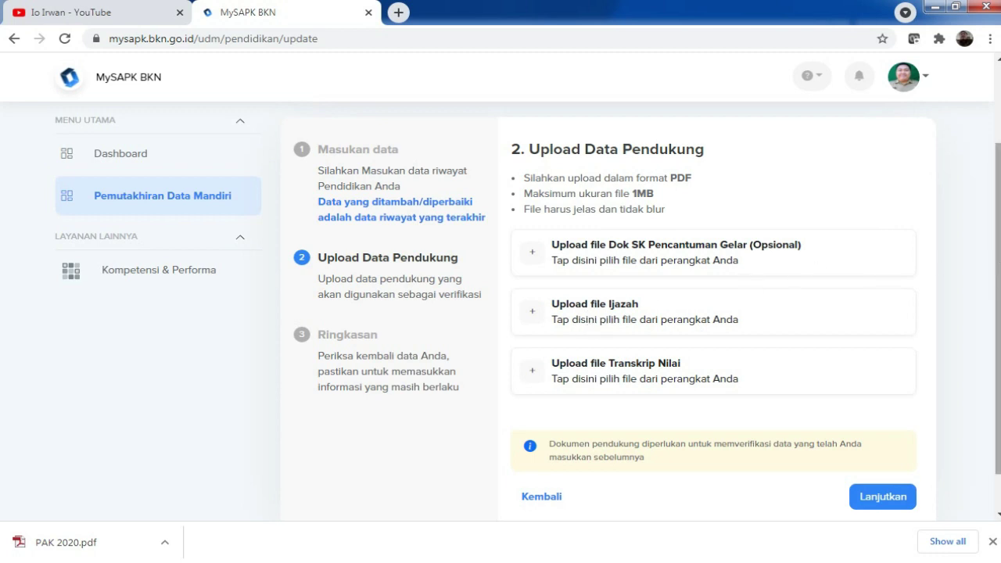
pyautogui.scroll(2, 704, 234)
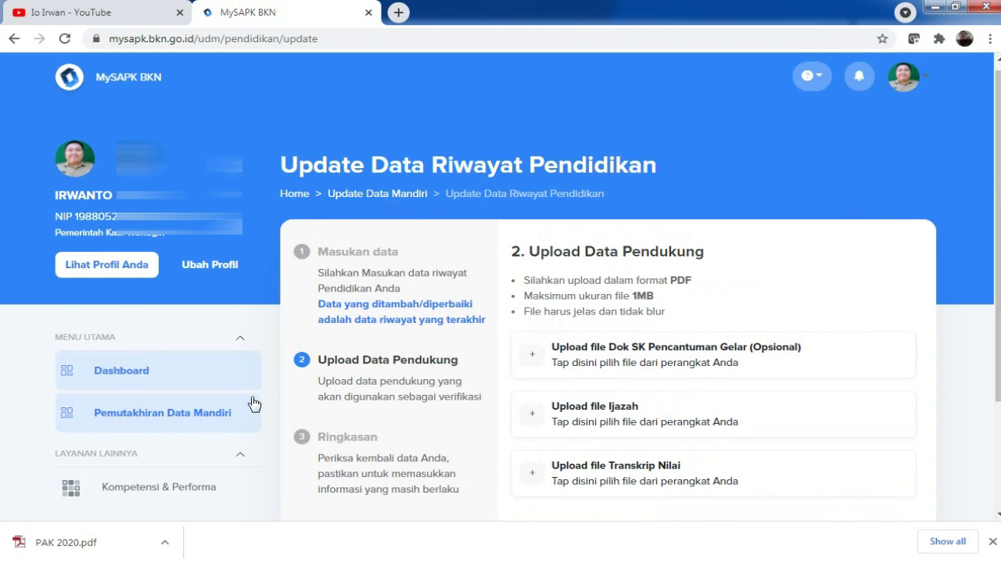
# Step: Go back via Pemutakhiran Data Mandiri to the Riwayat Pendidikan list
pyautogui.click(192, 420)
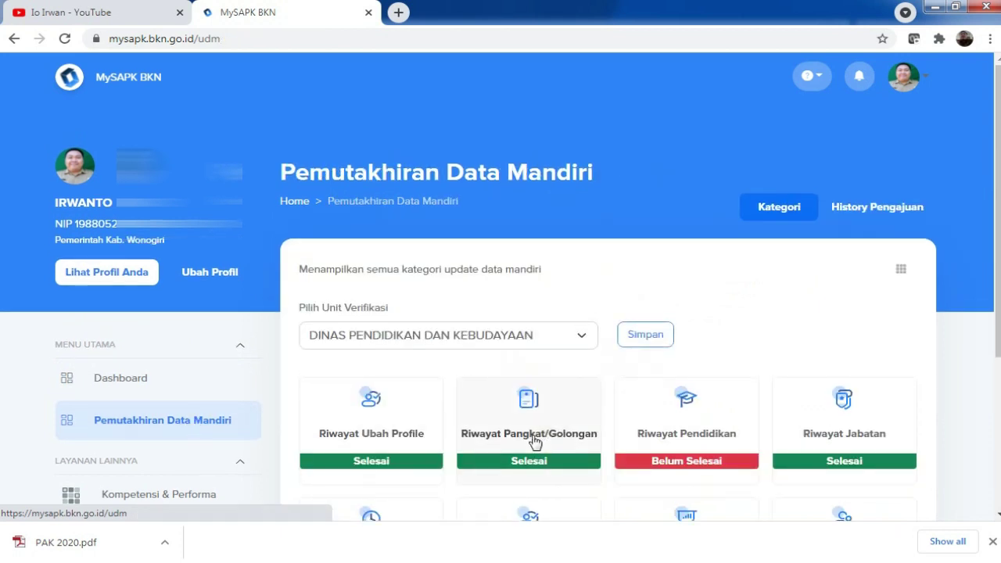
pyautogui.click(689, 415)
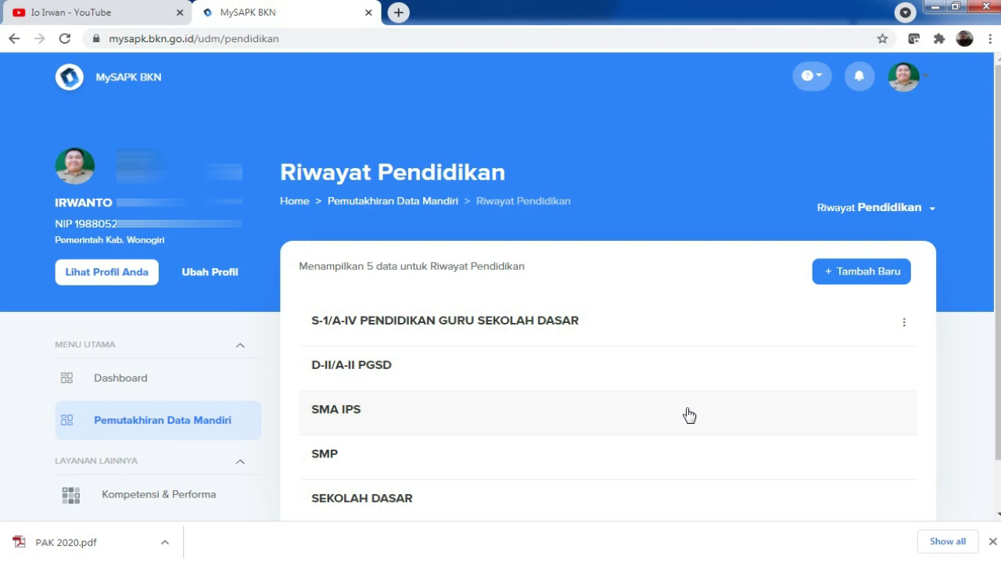
# Step: Add a new education record with level S-2 and study program S-2 PENDIDIKAN BAHASA
pyautogui.click(864, 272)
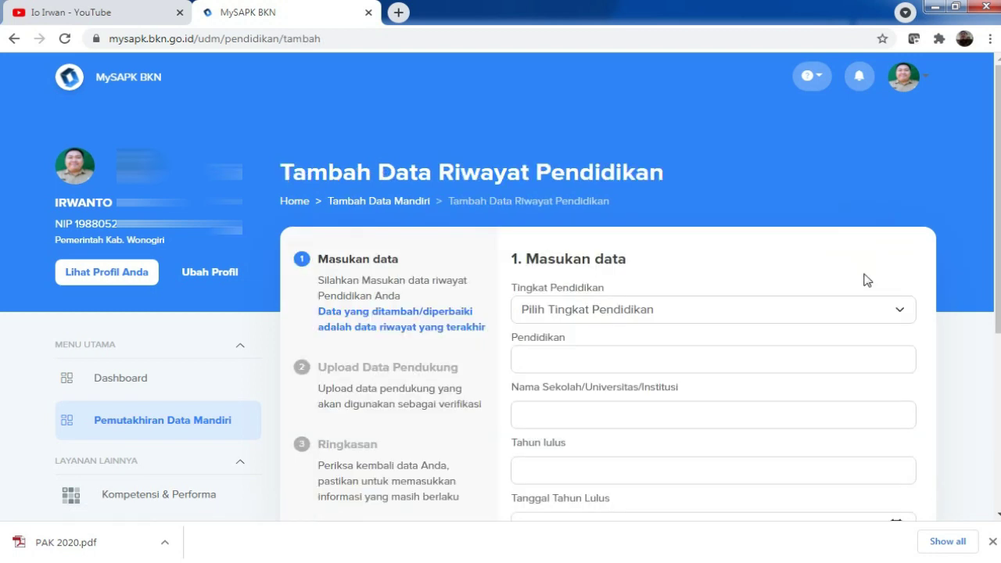
pyautogui.click(899, 312)
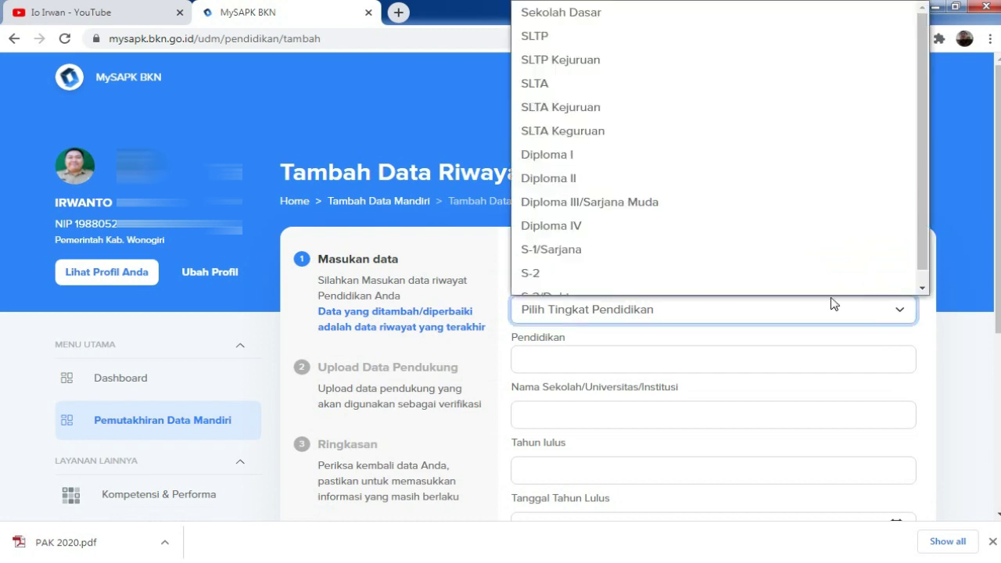
pyautogui.scroll(-1, 633, 266)
pyautogui.click(614, 259)
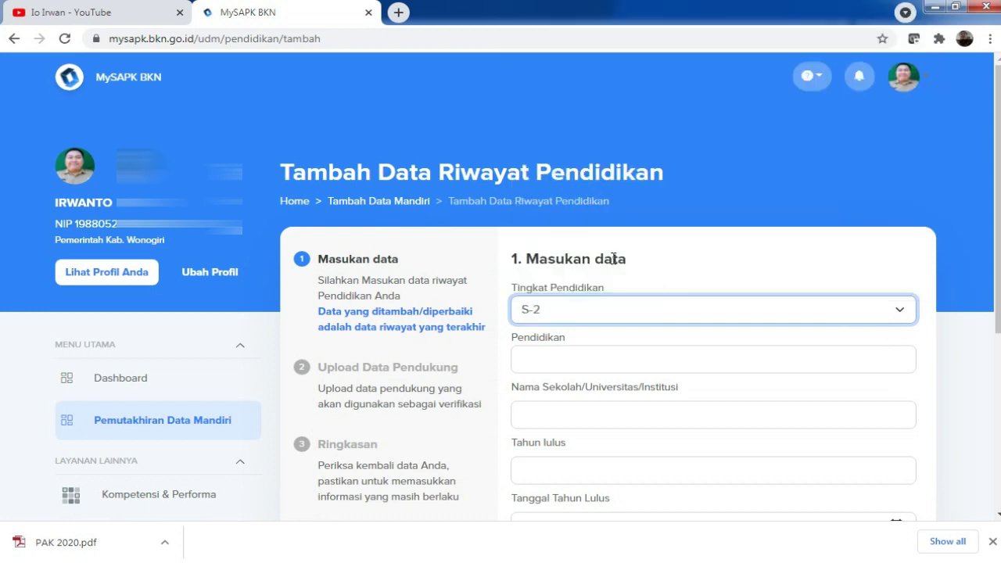
pyautogui.click(589, 354)
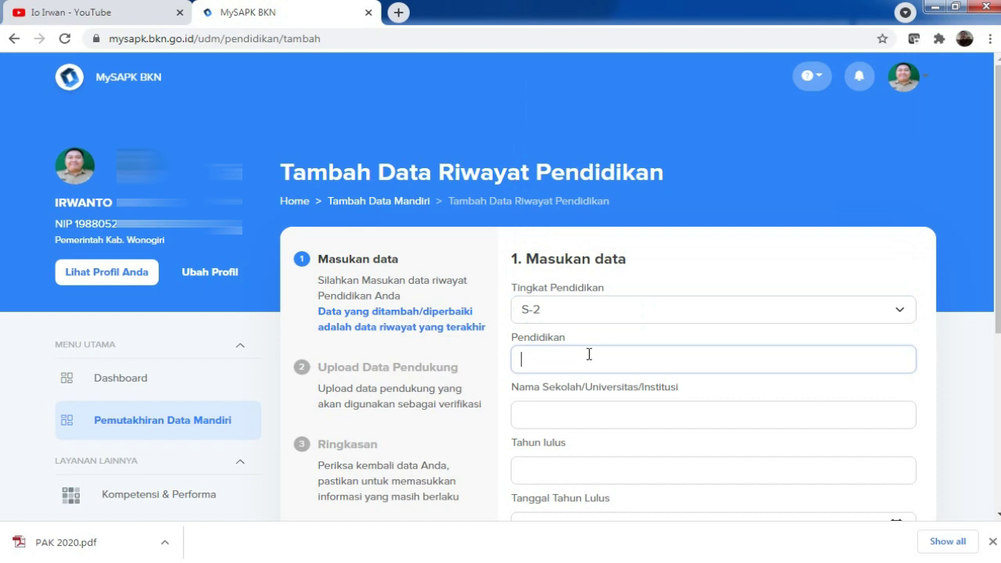
pyautogui.write('PENDIDI')
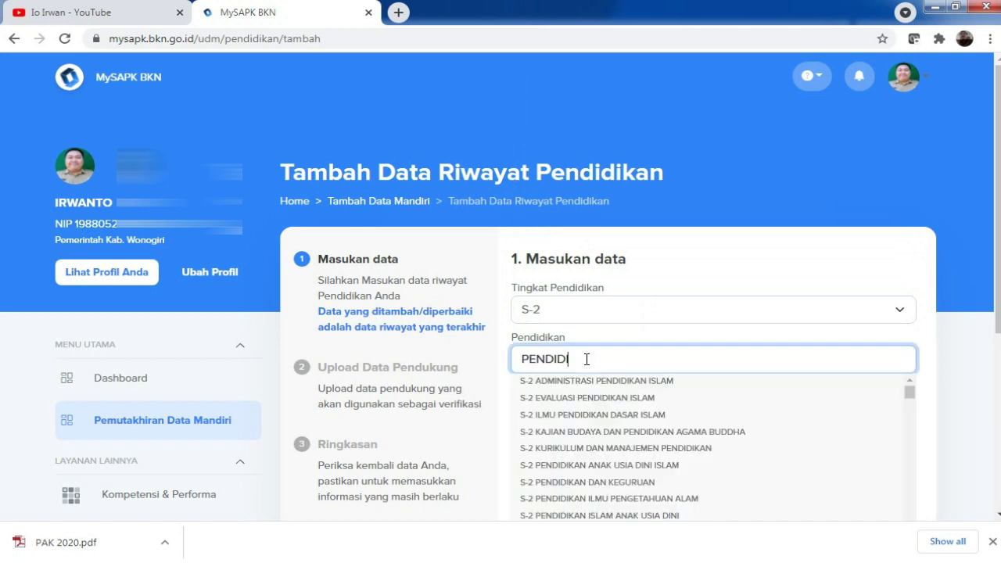
pyautogui.write('KAN BAHASA')
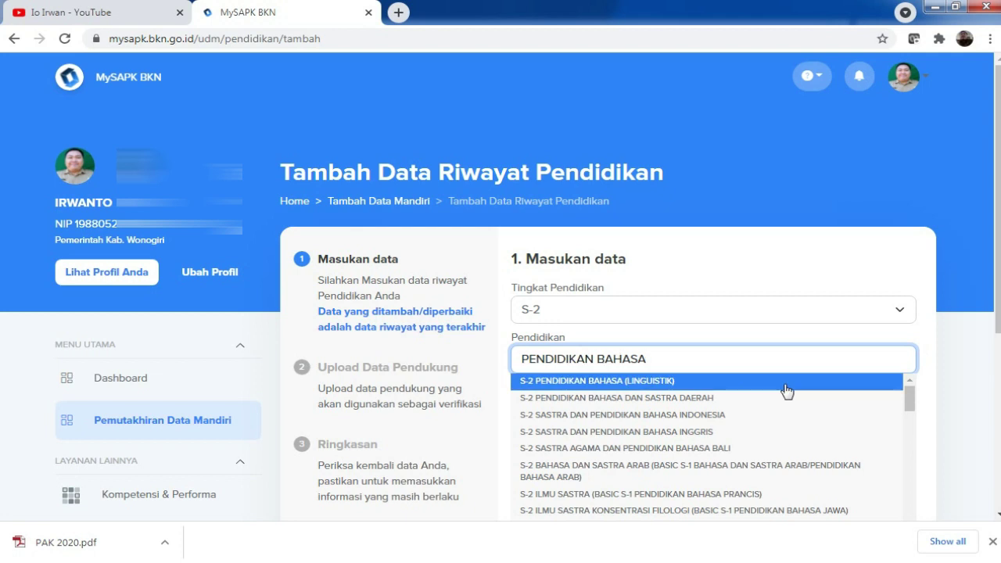
pyautogui.moveTo(911, 399); pyautogui.dragTo(920, 469)
pyautogui.click(586, 360)
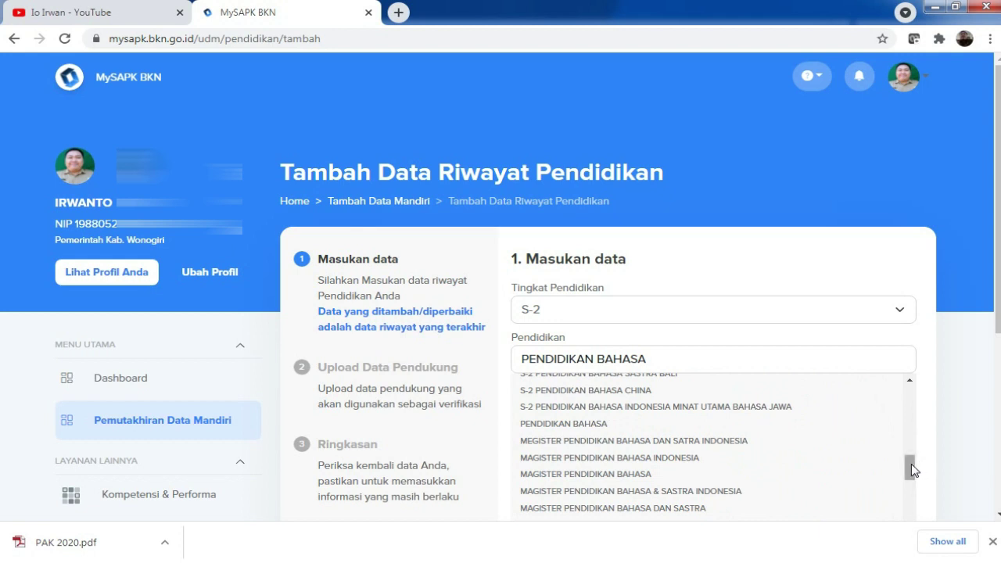
pyautogui.moveTo(914, 469); pyautogui.dragTo(915, 507)
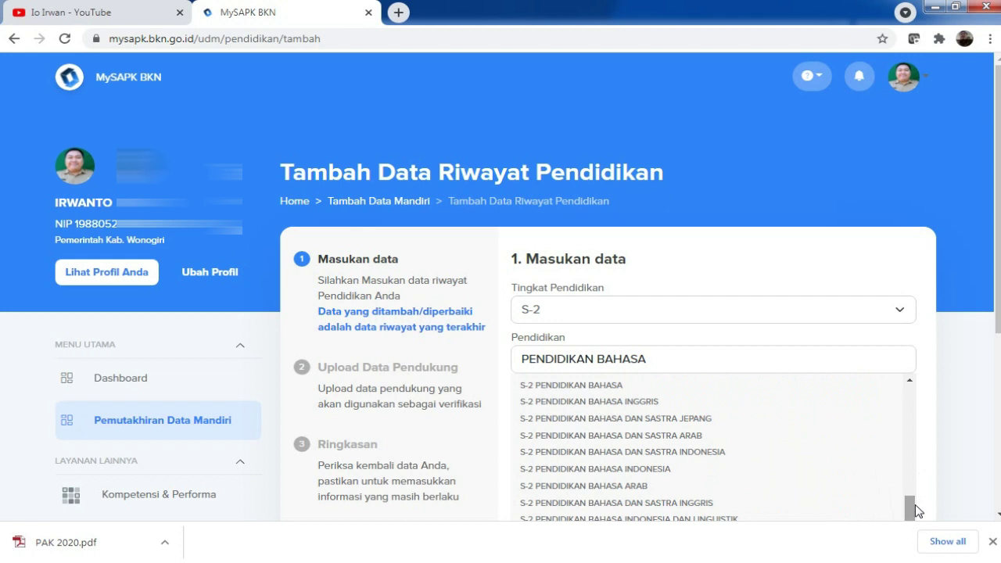
pyautogui.click(613, 387)
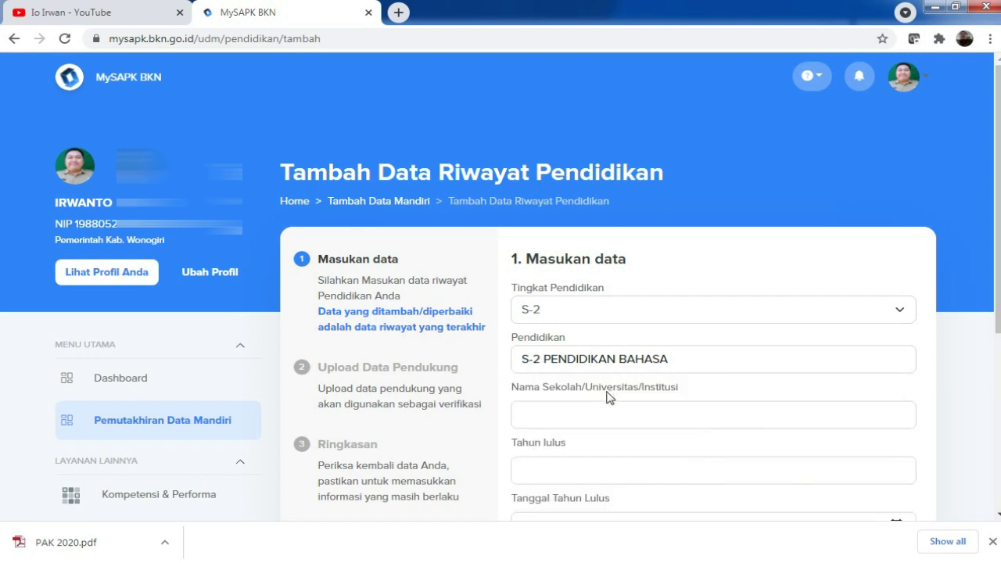
# Step: Enter UNIVERSITAS WIDYA DHARMA KLATEN as the school and 2019 as the graduation year
pyautogui.click(584, 416)
pyautogui.write('UNIVERSITAS WIDYA DHARMA KLATEN')
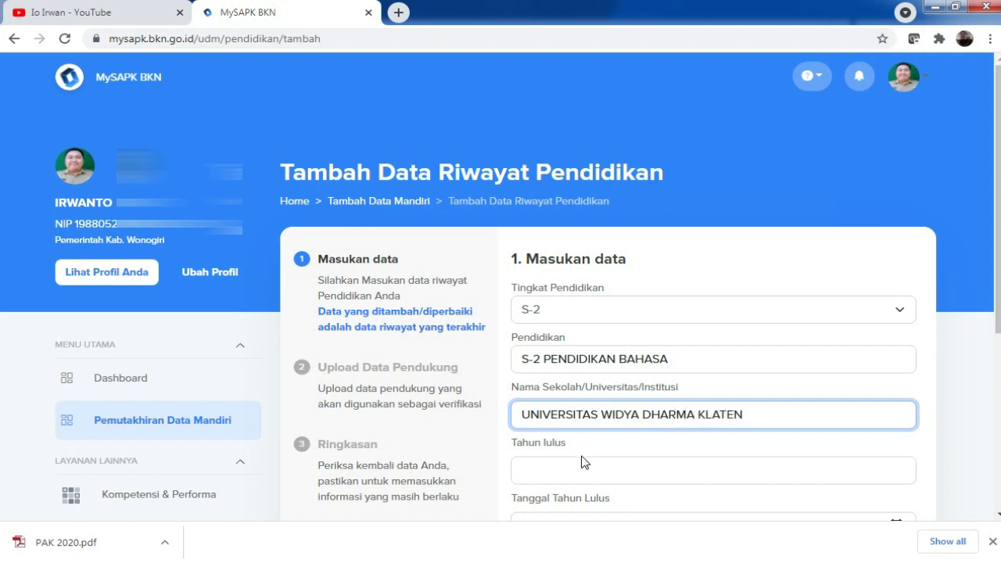
pyautogui.click(573, 469)
pyautogui.write('2019')
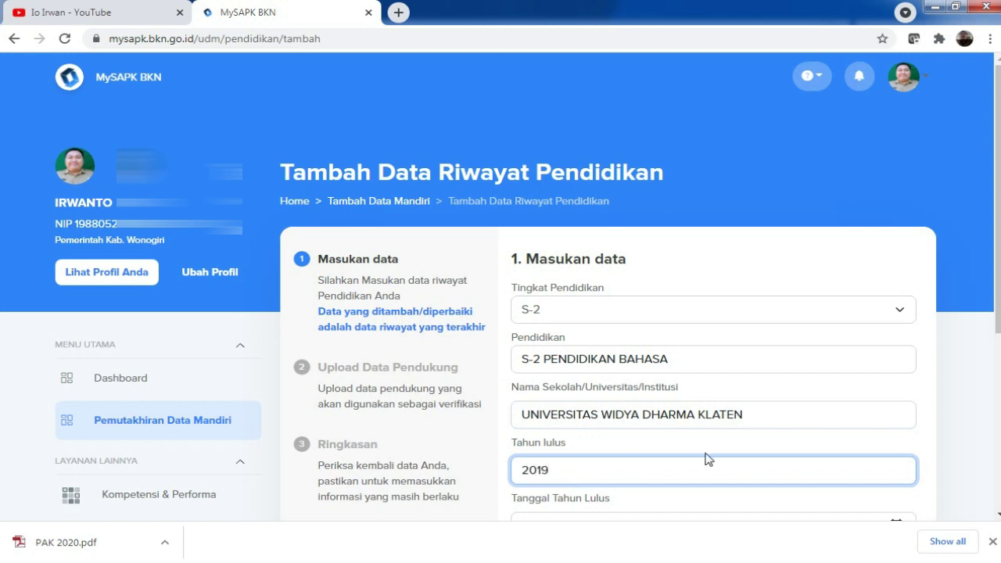
pyautogui.moveTo(998, 251); pyautogui.dragTo(998, 383)
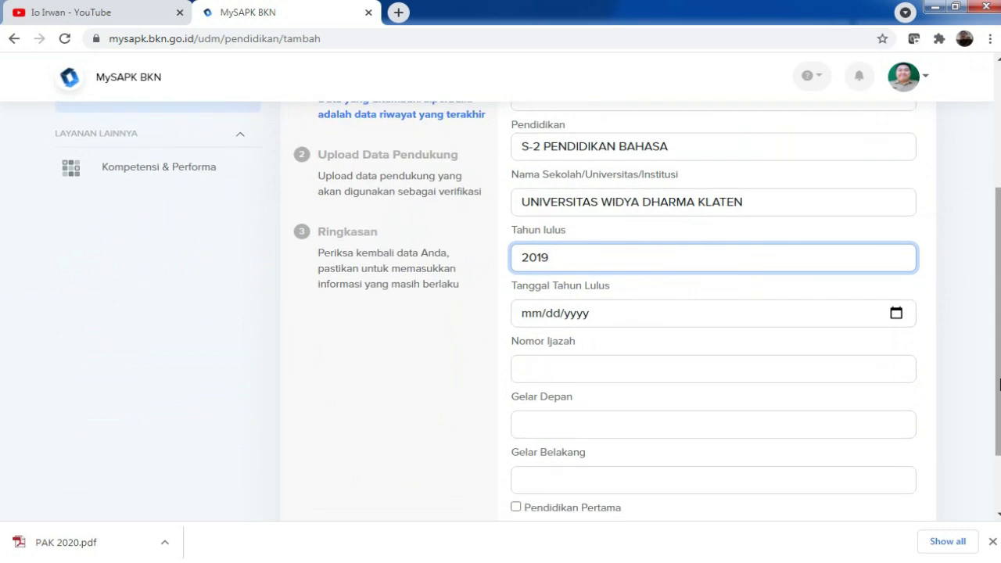
# Step: Set the graduation date to 09/05/2019 in the Tanggal Tahun Lulus calendar
pyautogui.click(898, 319)
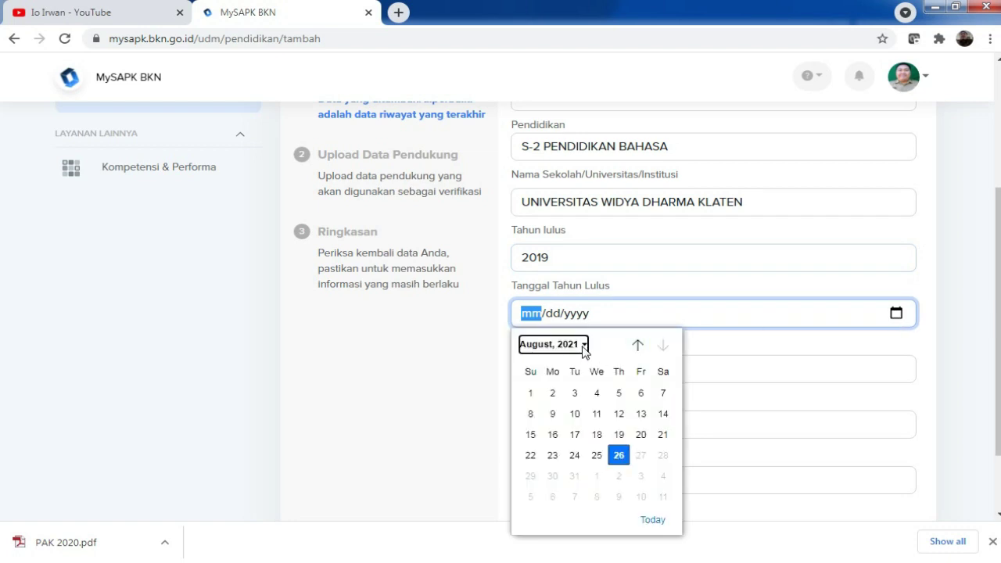
pyautogui.click(583, 351)
pyautogui.click(543, 409)
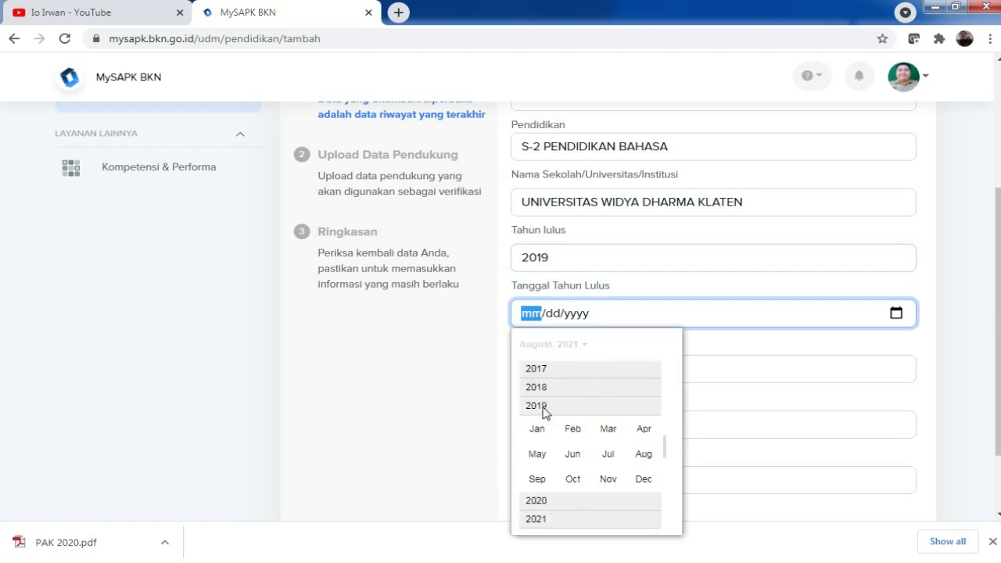
pyautogui.click(548, 479)
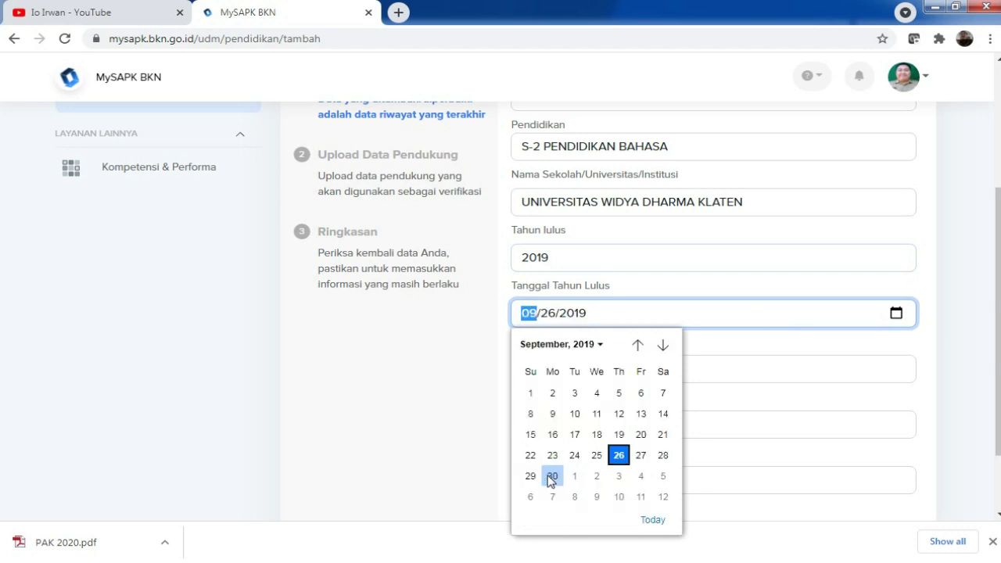
pyautogui.click(619, 394)
# Step: Enter the S-2 diploma number and rear title M.Pd., then proceed to document upload
pyautogui.click(577, 366)
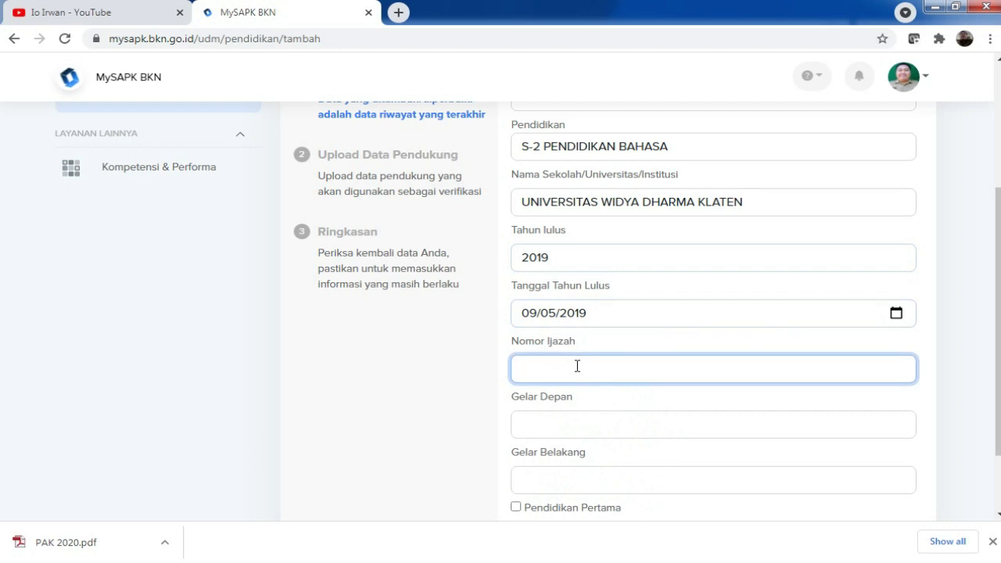
pyautogui.click(573, 484)
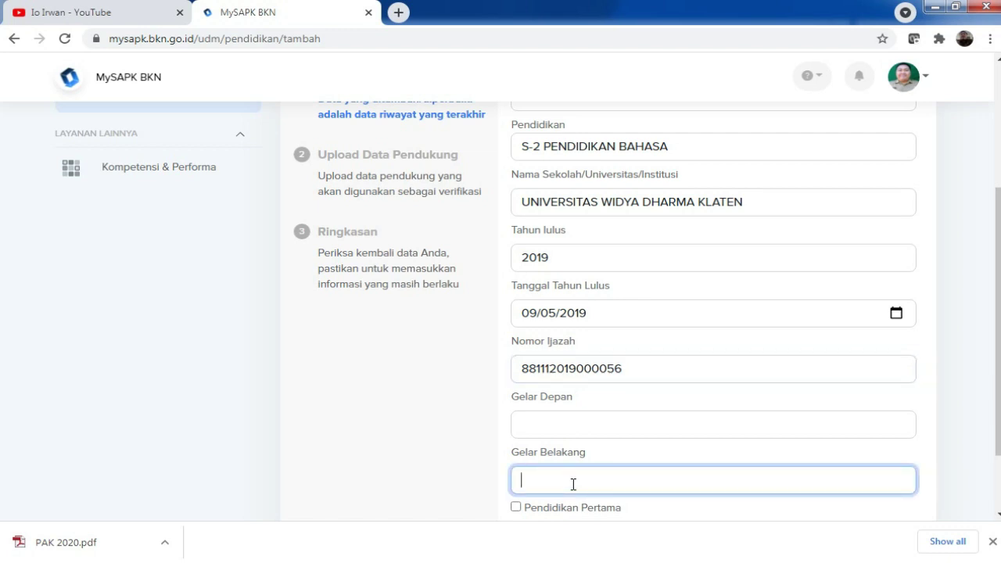
pyautogui.write('M.Pd')
pyautogui.press('BackSpace')
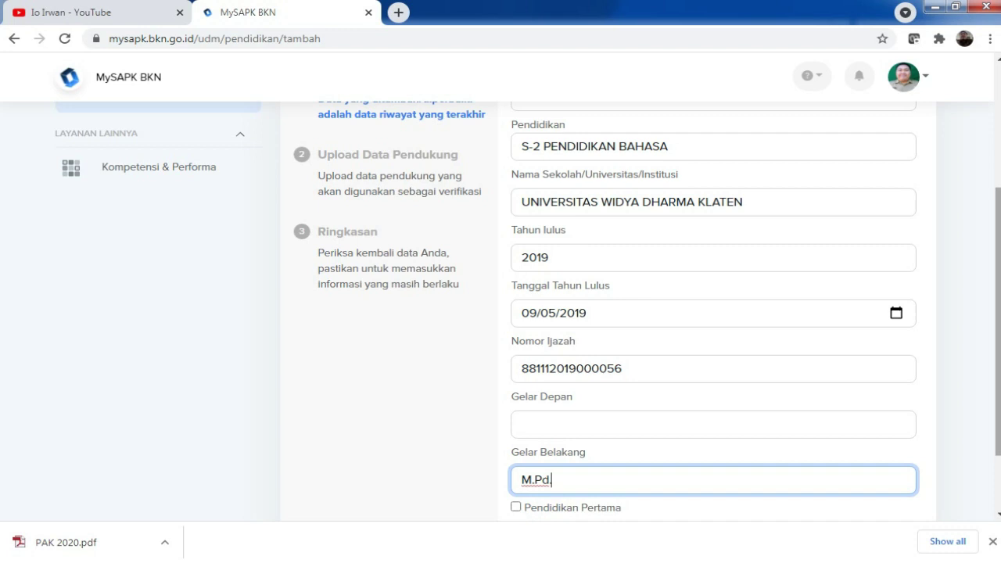
pyautogui.write('.')
pyautogui.scroll(-1, 993, 391)
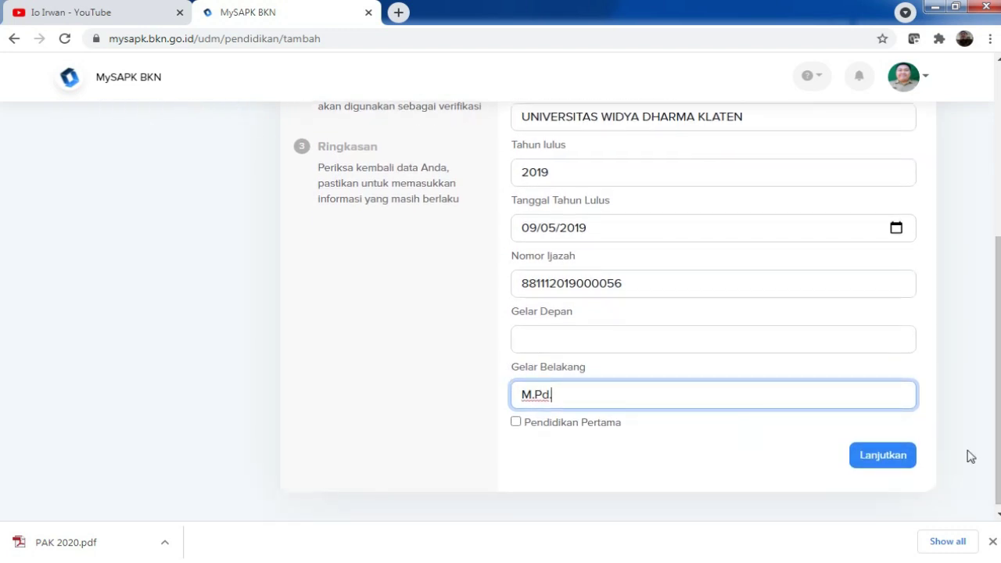
pyautogui.press('BackSpace')
pyautogui.click(892, 463)
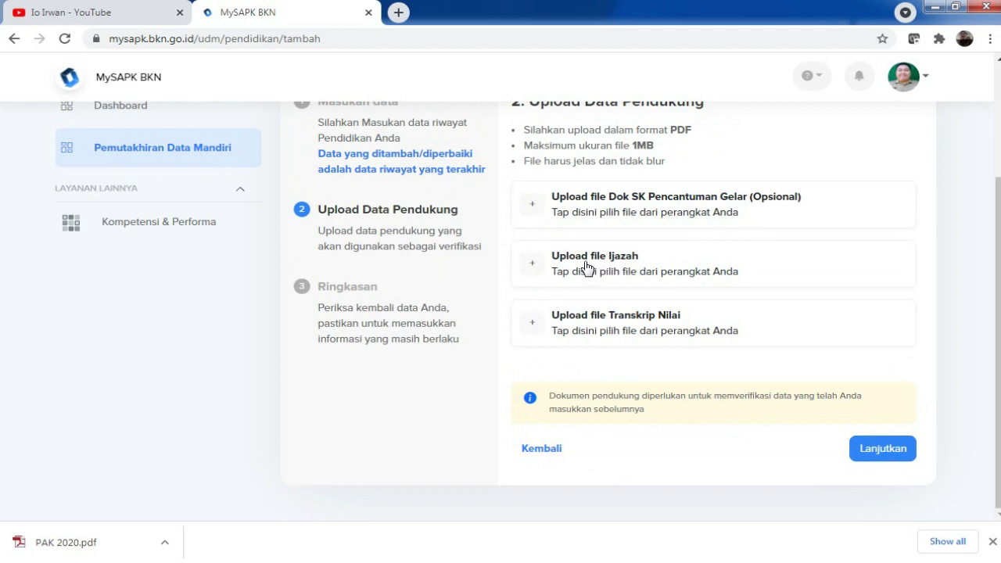
# Step: Upload Ijazah s2 full-ijazah aja.pdf from D:\DOKUMEN KEPEGAWAIAN\IJAZAH as the diploma
pyautogui.click(588, 267)
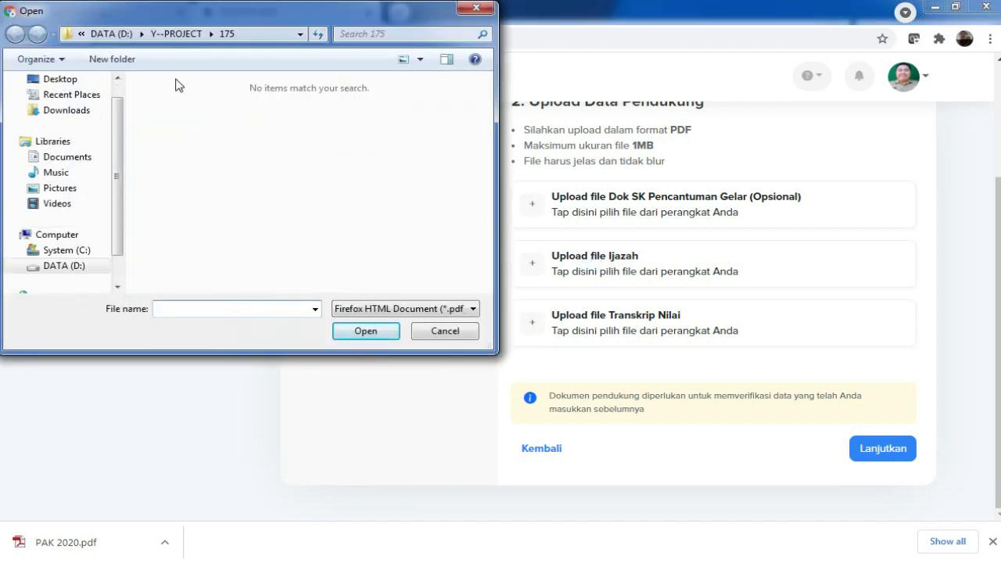
pyautogui.click(74, 266)
pyautogui.scroll(10, 336, 164)
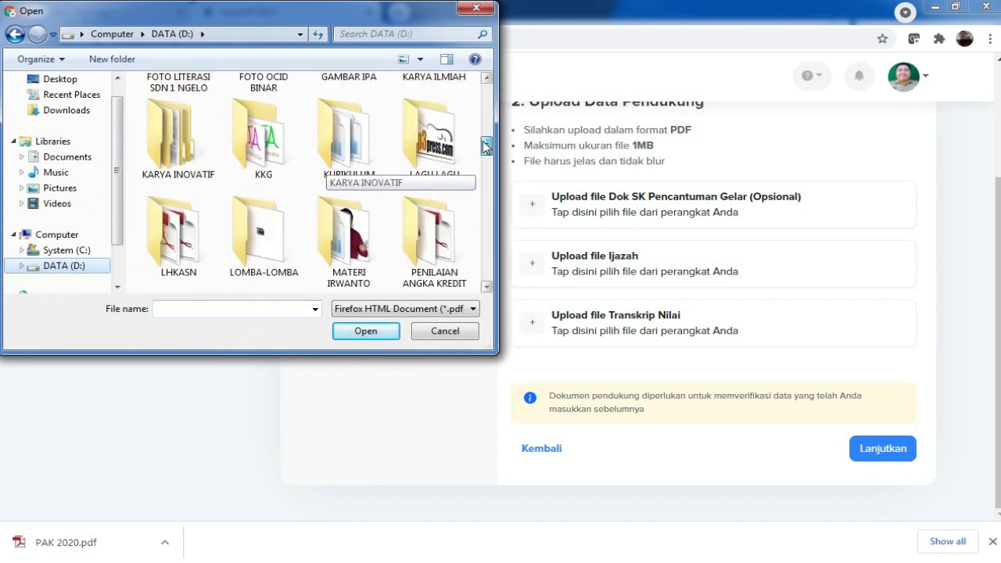
pyautogui.click(254, 197)
pyautogui.doubleClick(254, 197)
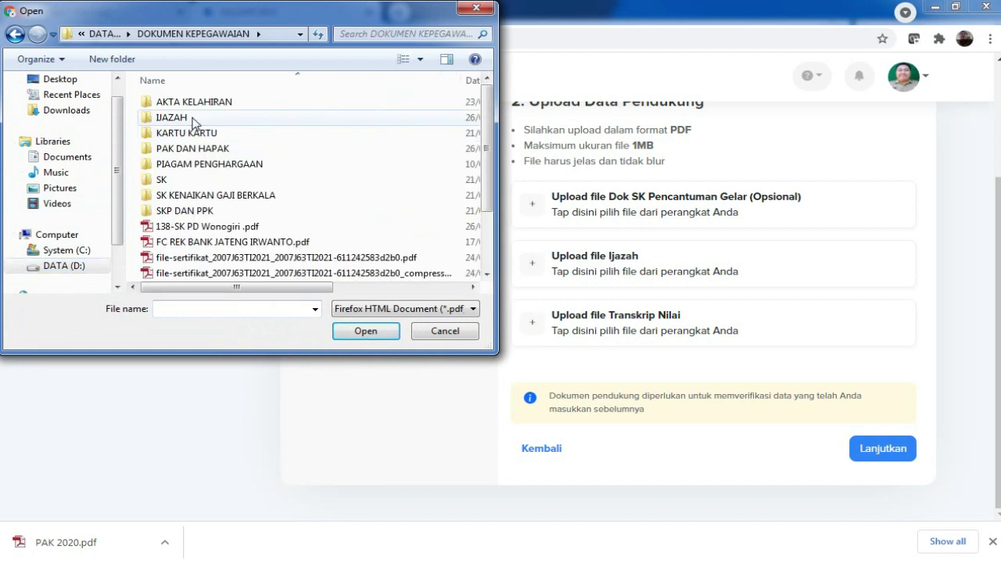
pyautogui.doubleClick(192, 120)
pyautogui.click(210, 135)
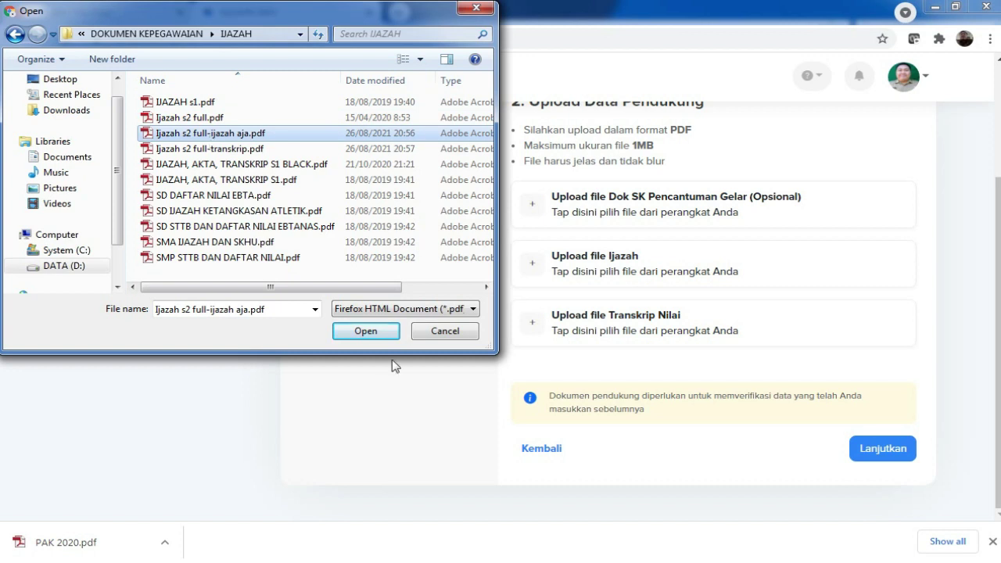
pyautogui.click(367, 333)
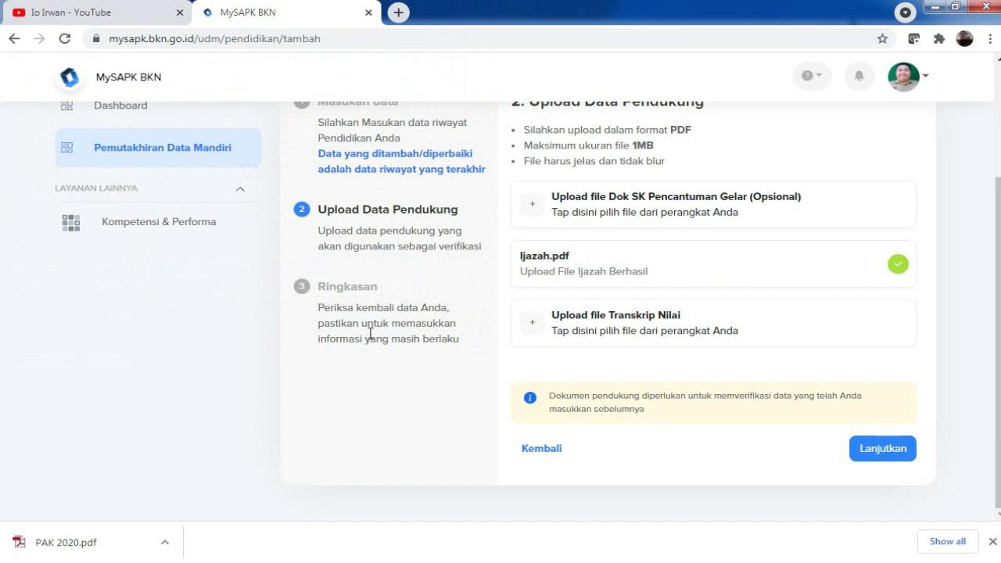
# Step: Upload Ijazah s2 full-transkrip.pdf as the Transkrip Nilai
pyautogui.click(594, 326)
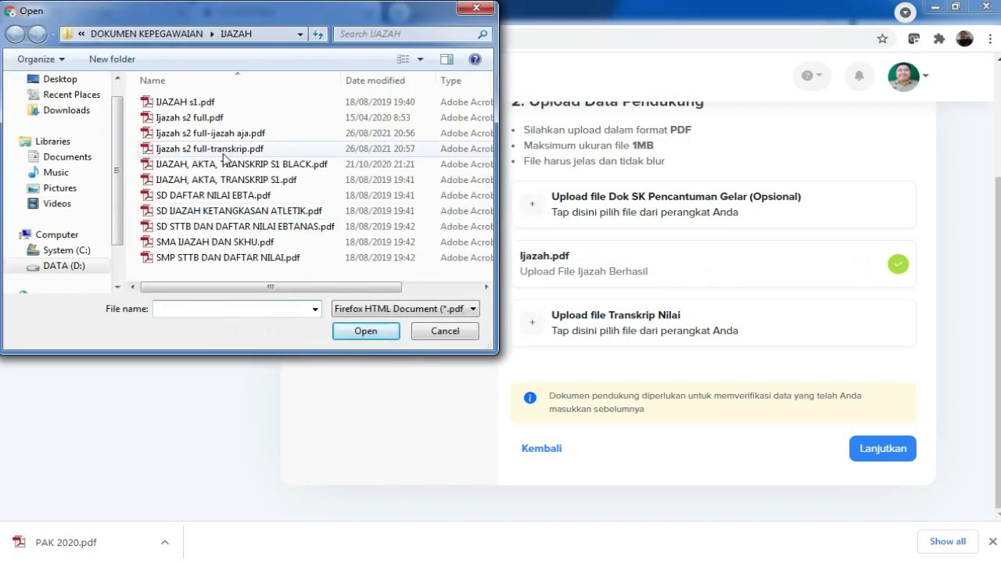
pyautogui.click(221, 150)
pyautogui.click(365, 331)
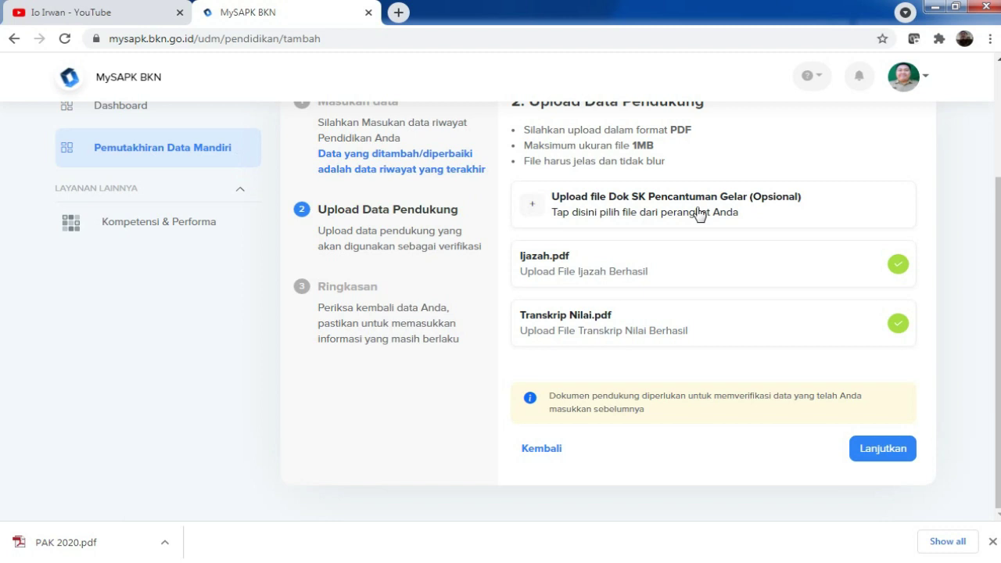
# Step: Upload PAK 2020.pdf from the PAK DAN HAPAK folder as the Dok SK Pencantuman Gelar
pyautogui.click(698, 213)
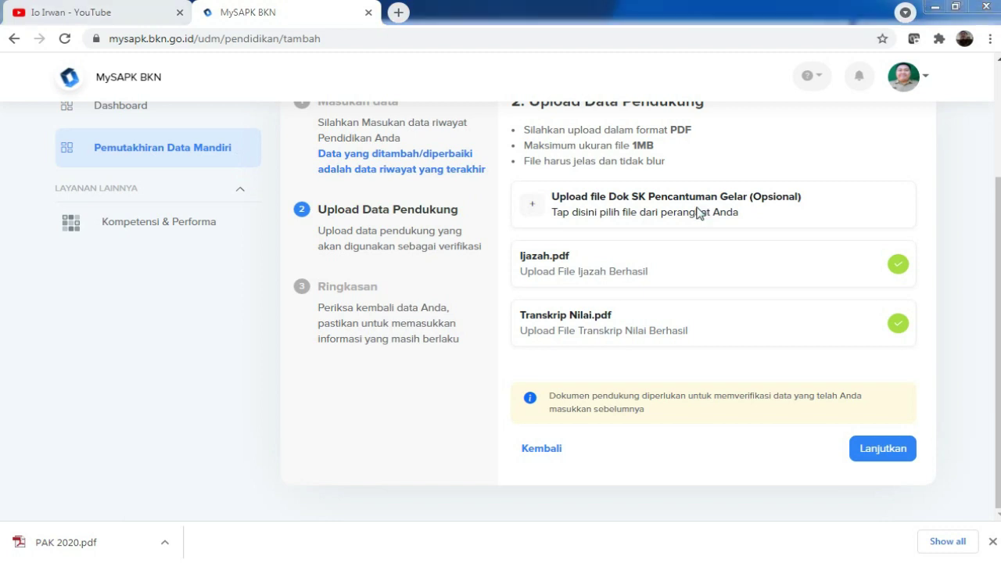
pyautogui.click(200, 33)
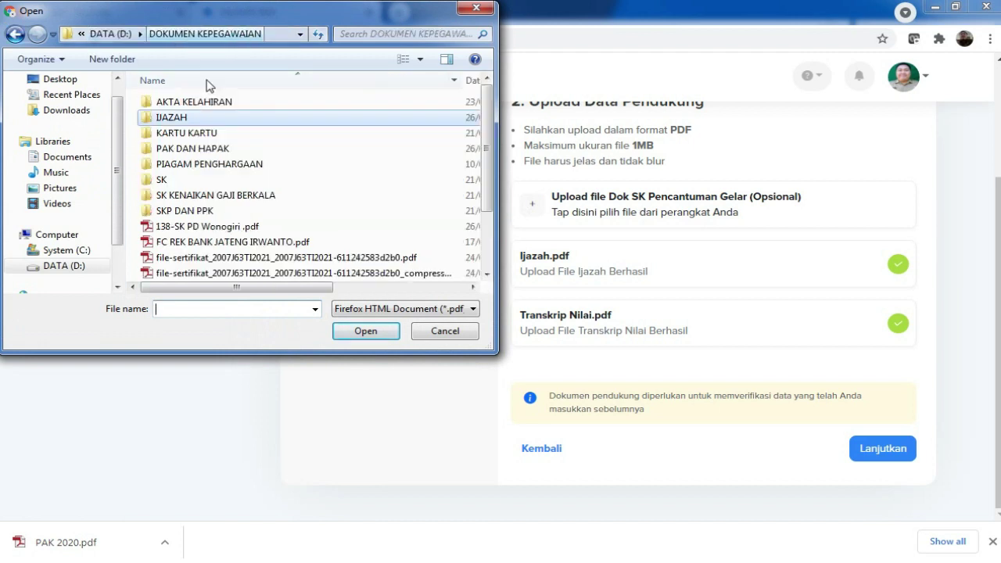
pyautogui.doubleClick(219, 149)
pyautogui.click(197, 205)
pyautogui.click(369, 335)
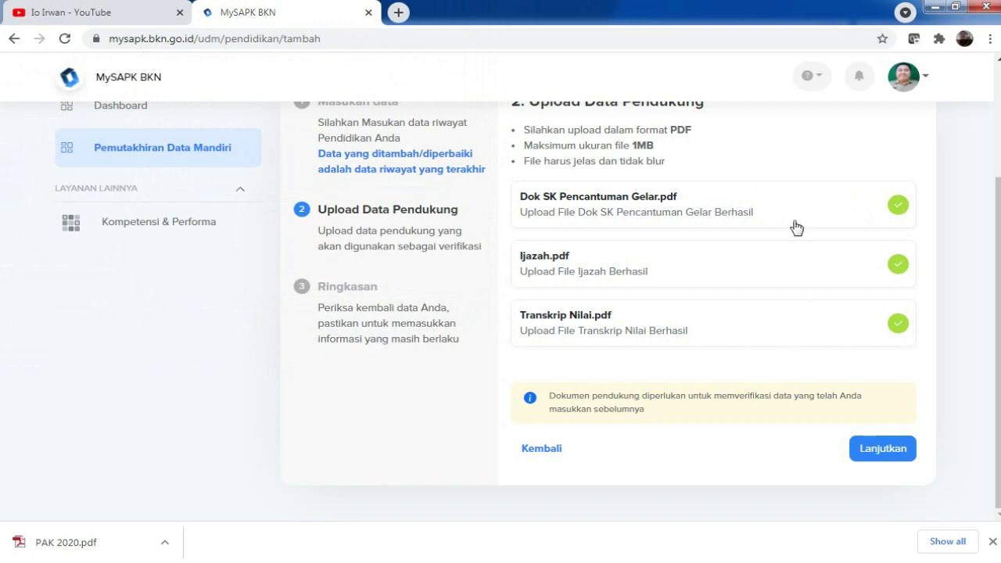
# Step: Review the Ringkasan, tick the data-correctness declaration, and submit with Kirim
pyautogui.click(886, 456)
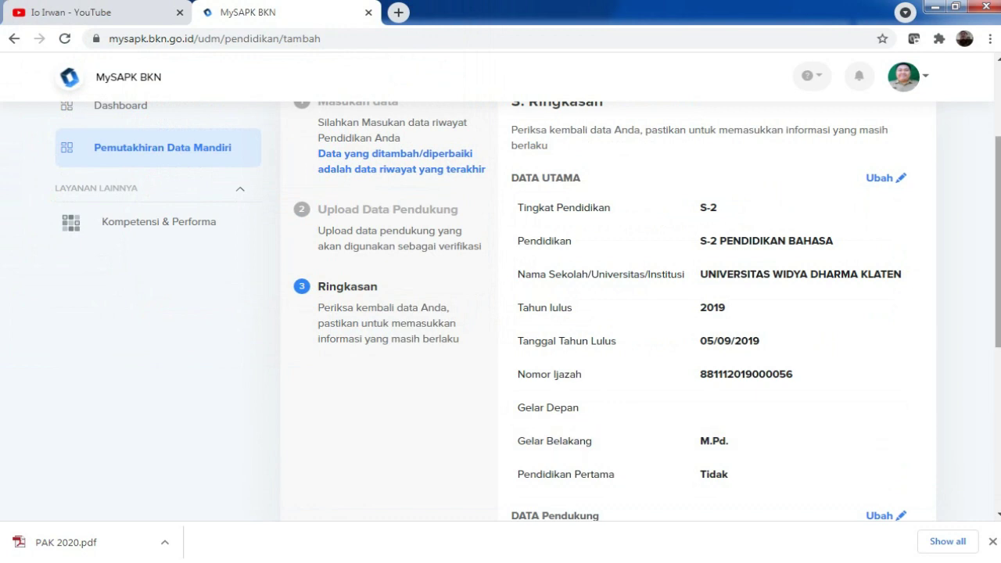
pyautogui.moveTo(998, 242); pyautogui.dragTo(998, 256)
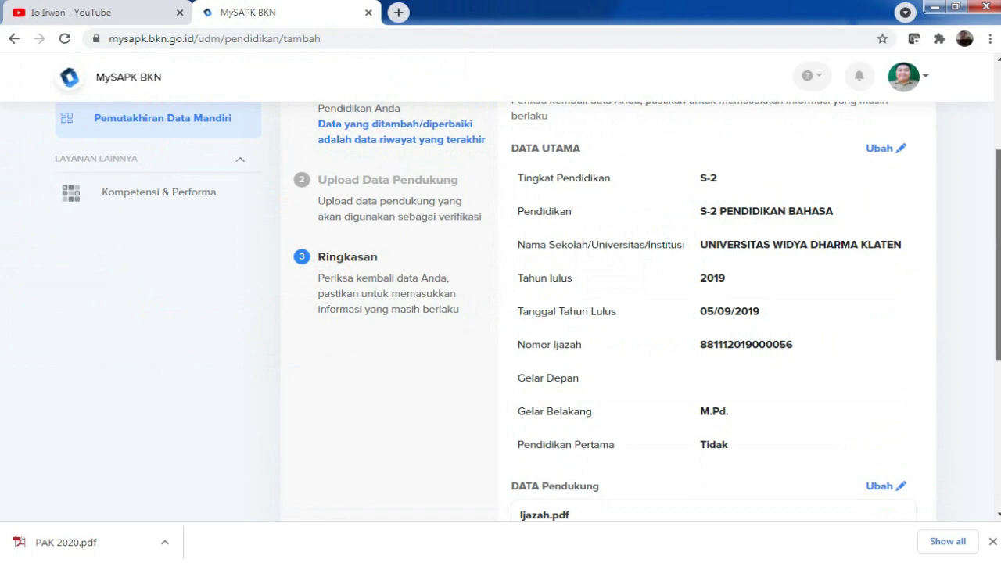
pyautogui.moveTo(998, 256); pyautogui.dragTo(997, 372)
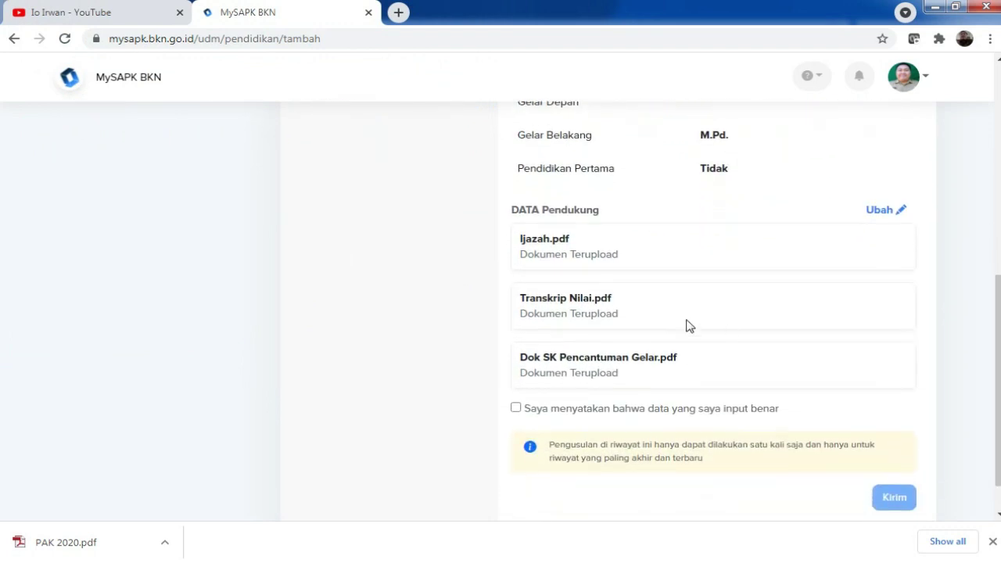
pyautogui.click(516, 409)
pyautogui.click(898, 501)
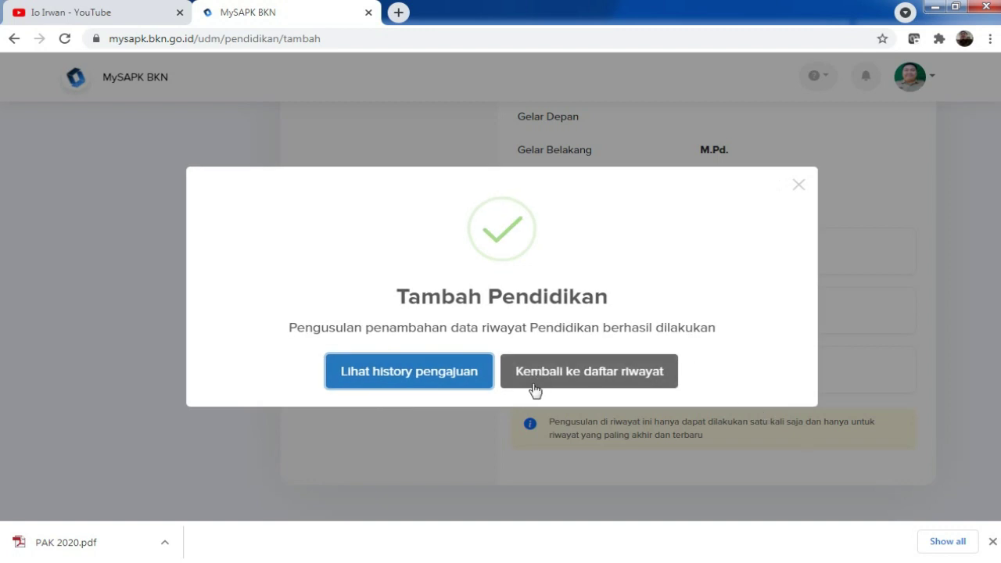
# Step: View the submission history, then return to the Kategori page showing Riwayat Pendidikan Selesai
pyautogui.click(448, 381)
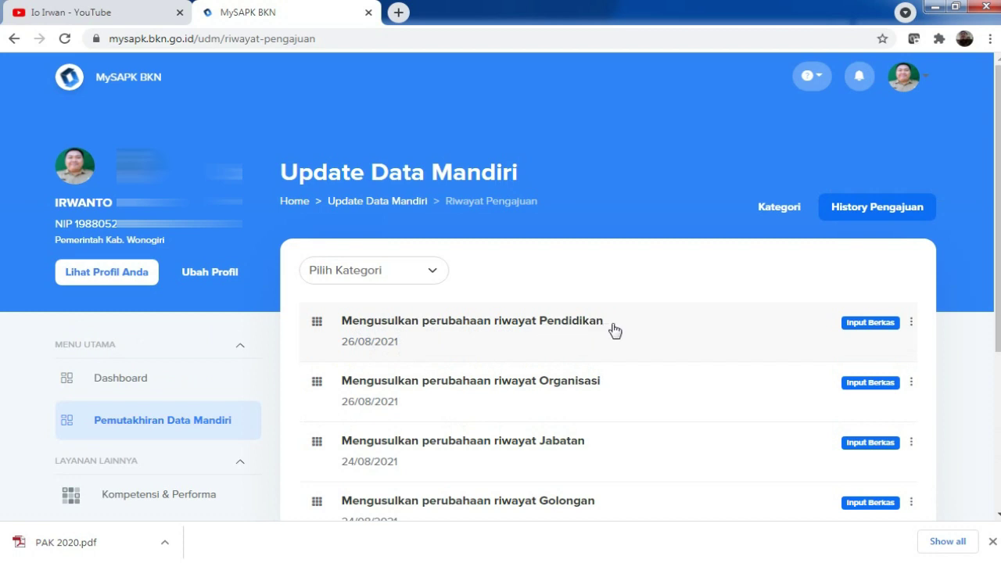
pyautogui.click(188, 427)
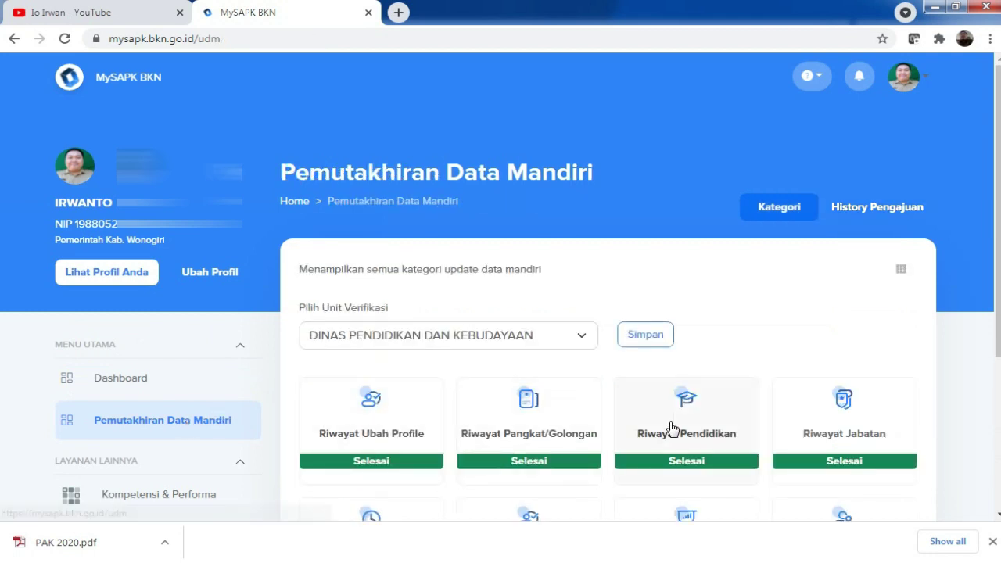